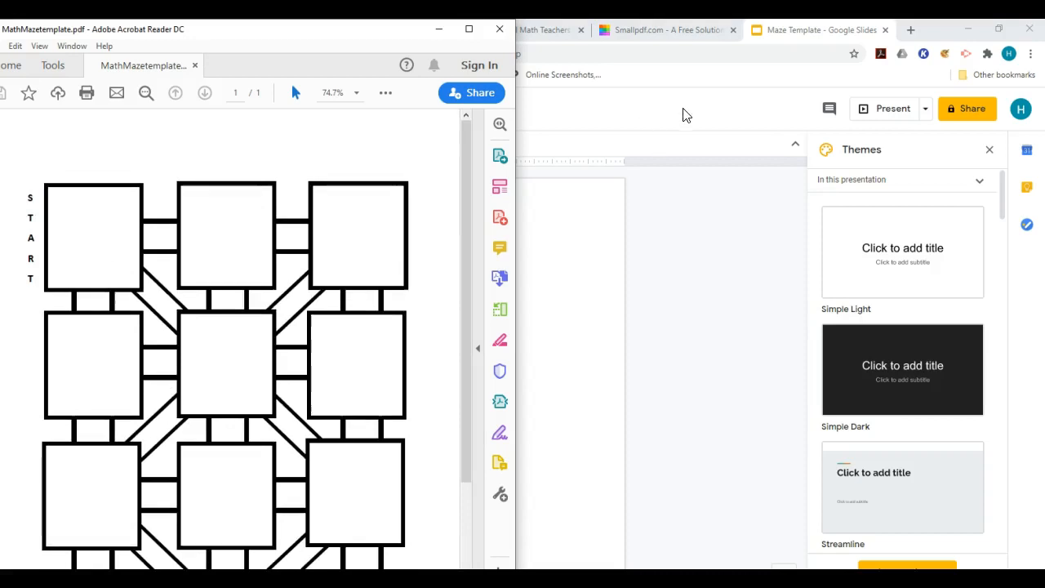
Step: Switch to Smallpdf in the browser, dismiss the Google Drive install offer and open the PDF to JPG converter
left_click(686, 112)
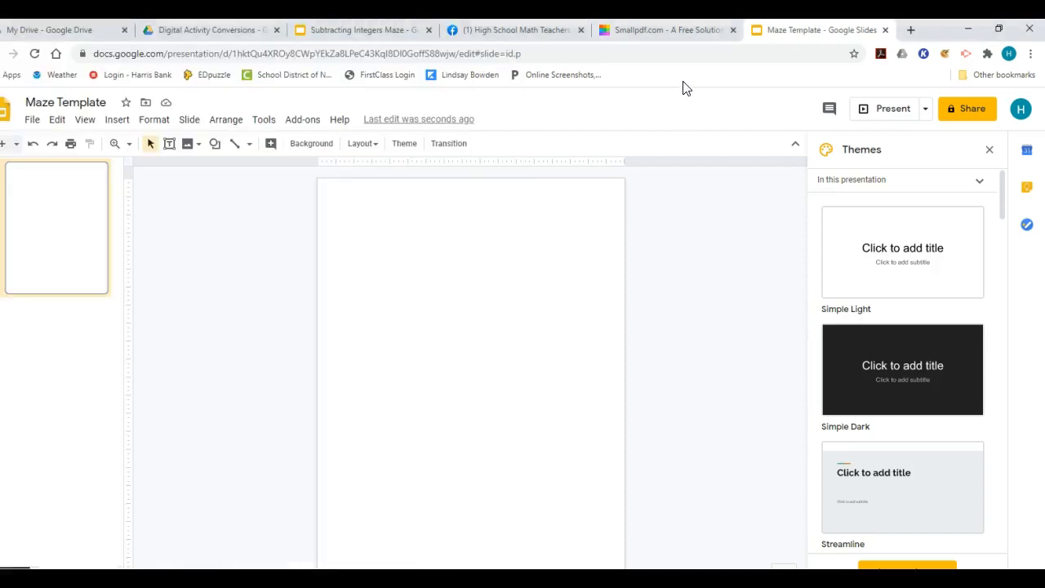
left_click(668, 37)
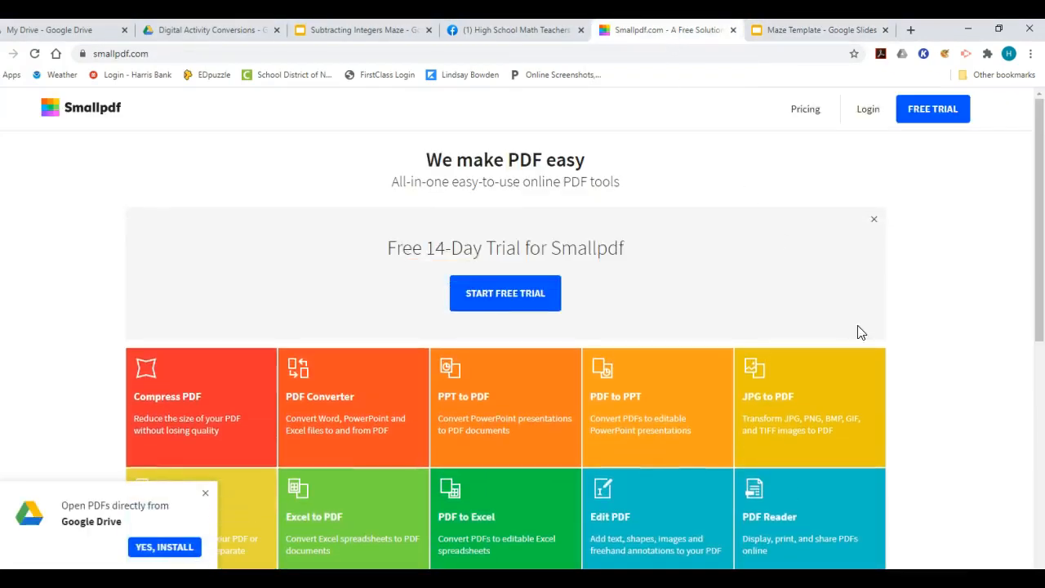
left_click(205, 493)
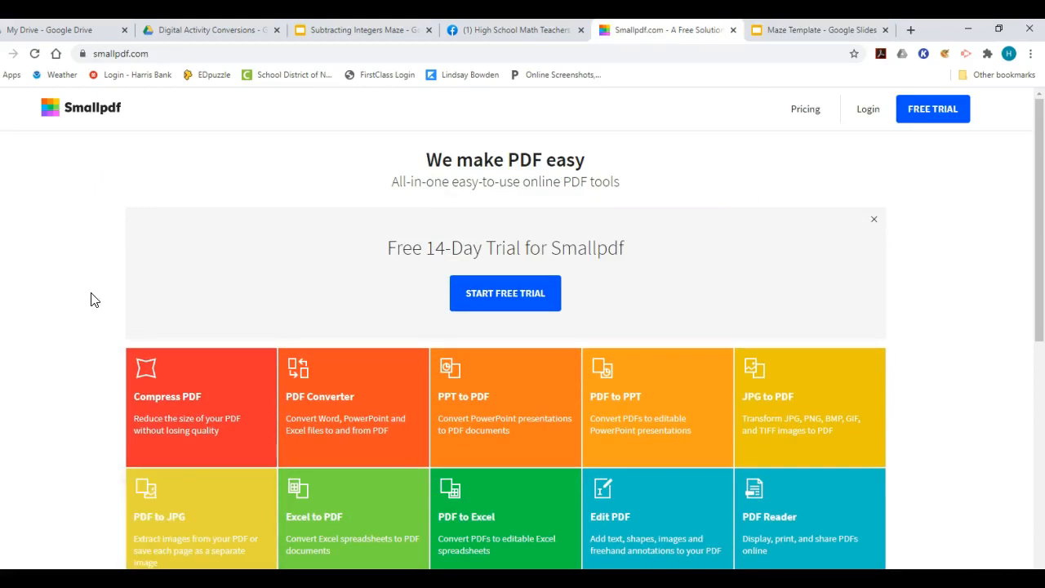
scroll(95, 301, "down", 2)
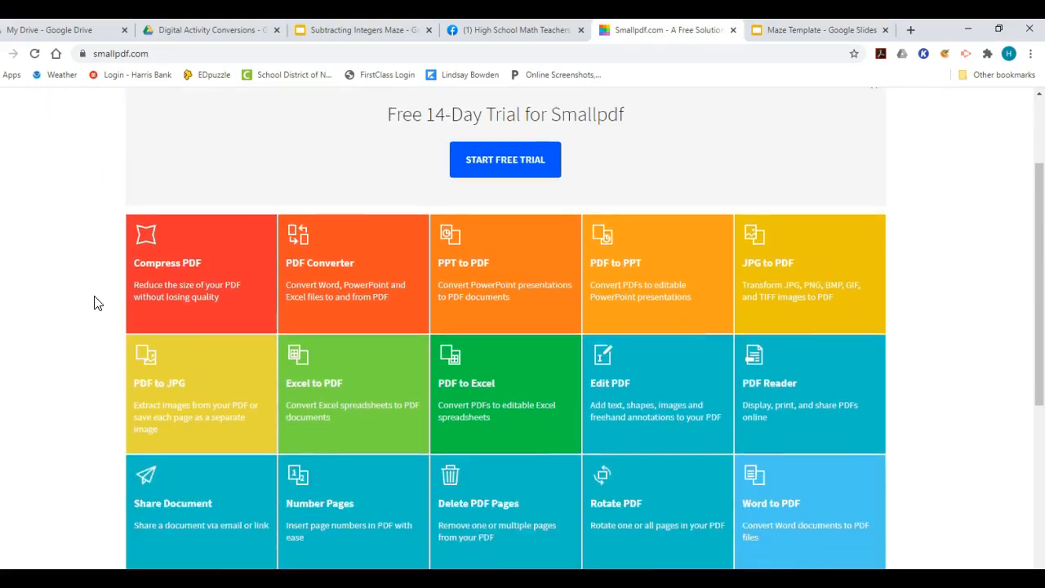
scroll(96, 302, "down", 1)
scroll(96, 303, "down", 1)
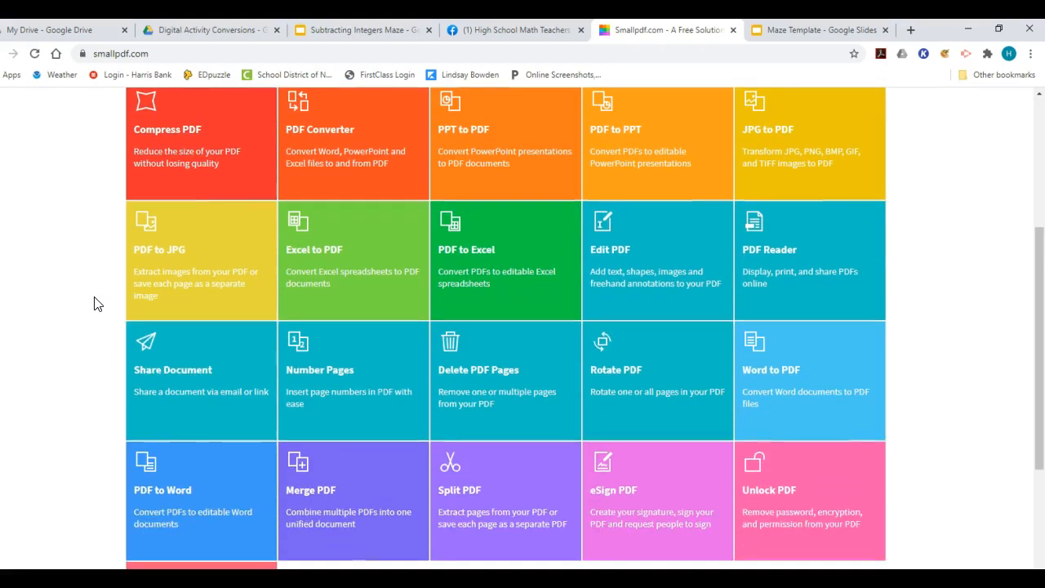
scroll(96, 303, "down", 2)
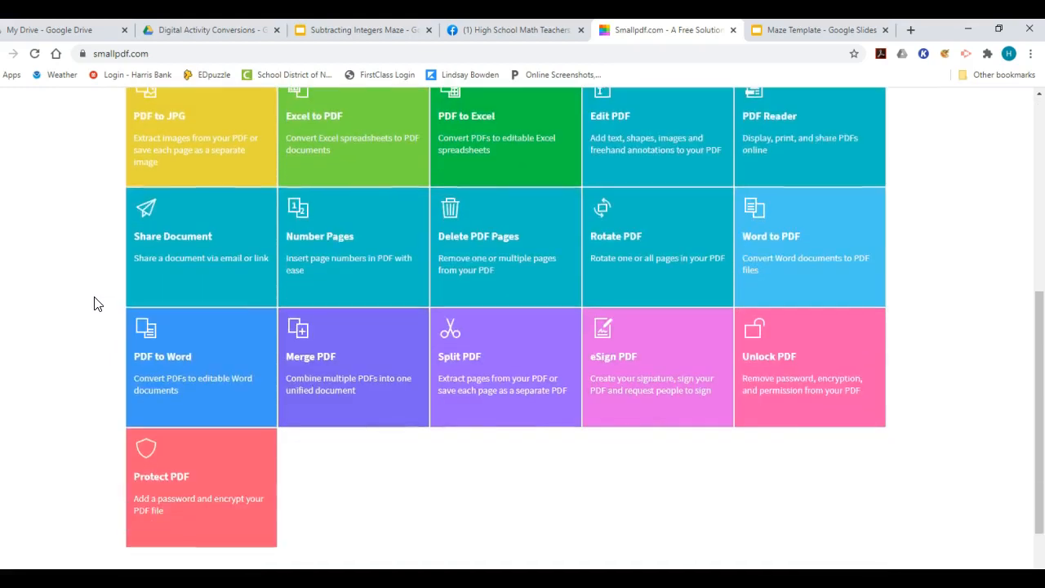
scroll(96, 303, "up", 1)
left_click(185, 187)
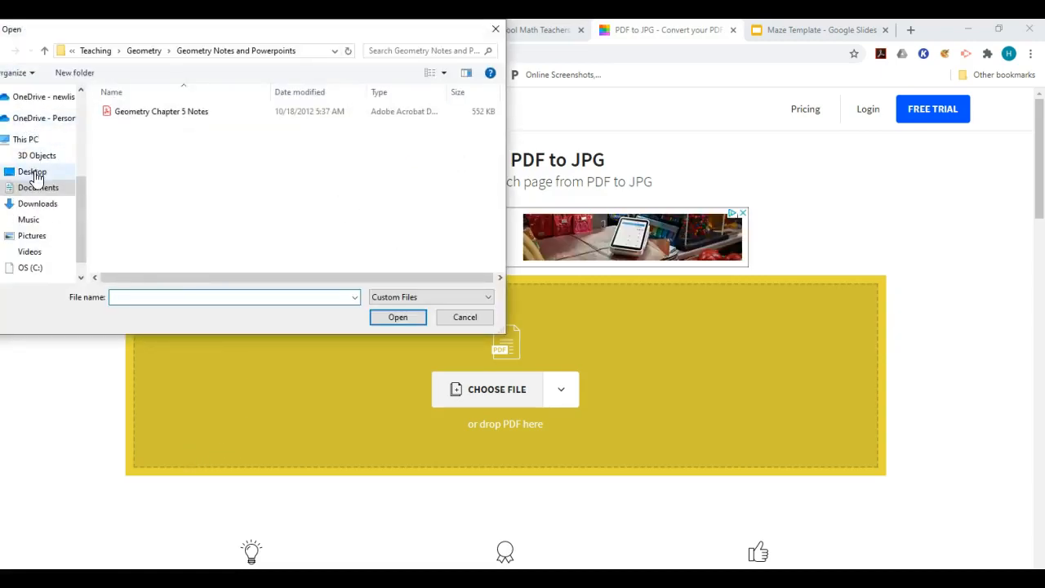
Step: Load the MathMazetemplate PDF from the Desktop into the converter
left_click(33, 171)
left_click(173, 238)
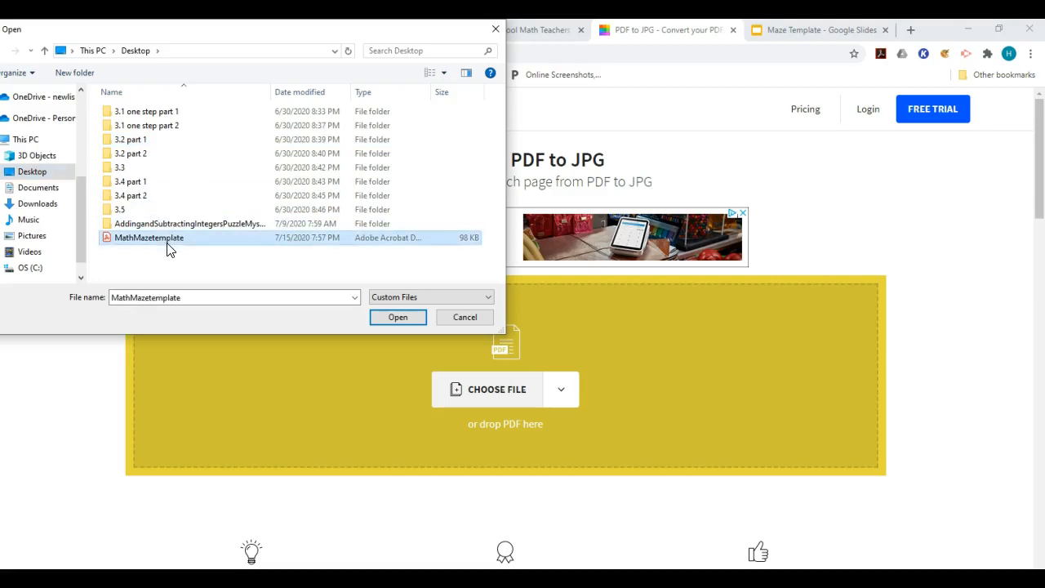
left_click(385, 319)
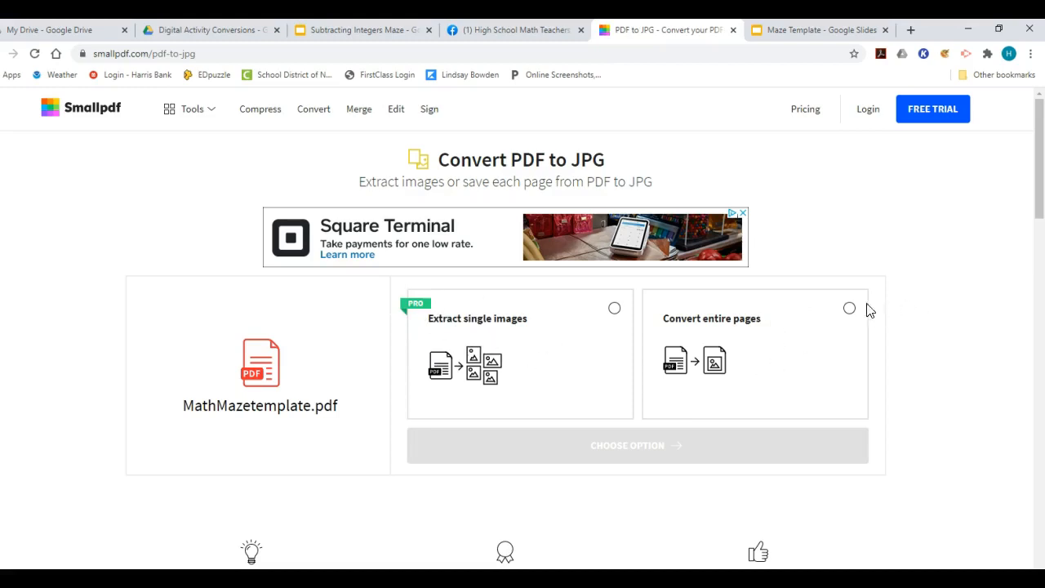
Step: Convert the entire pages of the PDF to JPG and download the resulting maze page image
left_click(850, 310)
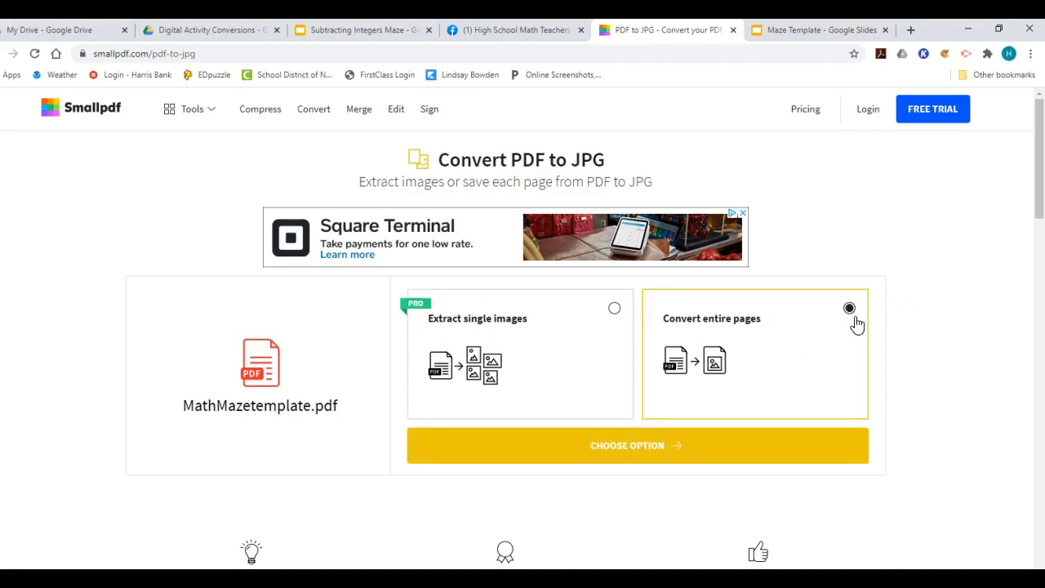
left_click(659, 451)
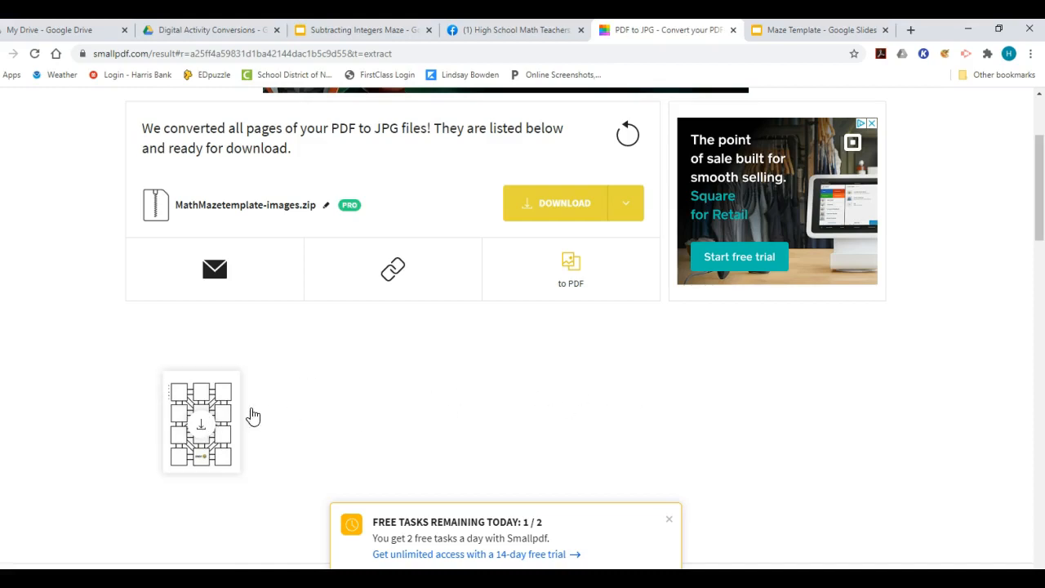
left_click(201, 426)
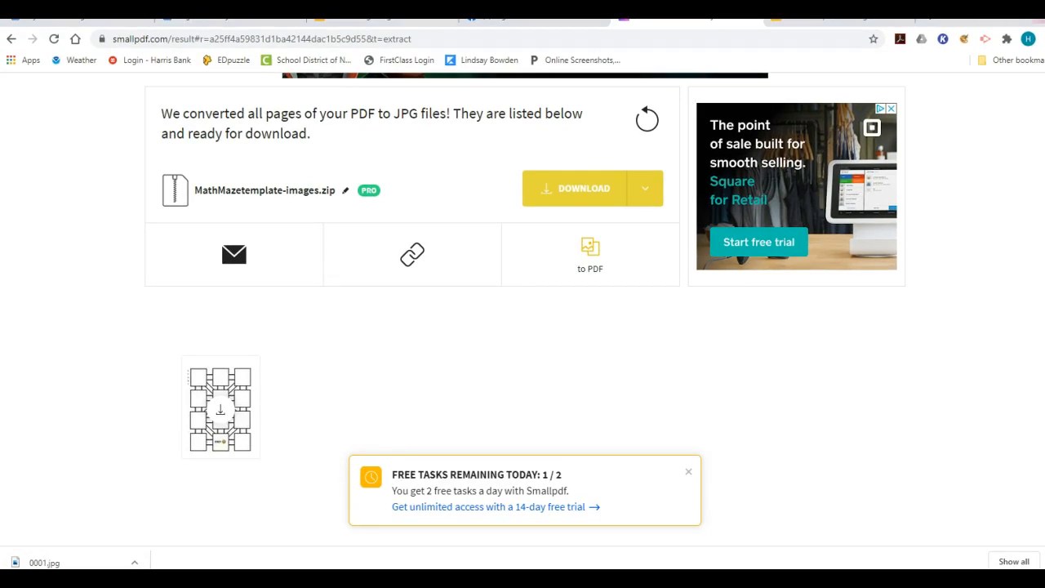
Step: In the Maze Template presentation, close the Themes pane and set the downloaded 0001.jpg as the slide's background image
left_click(829, 17)
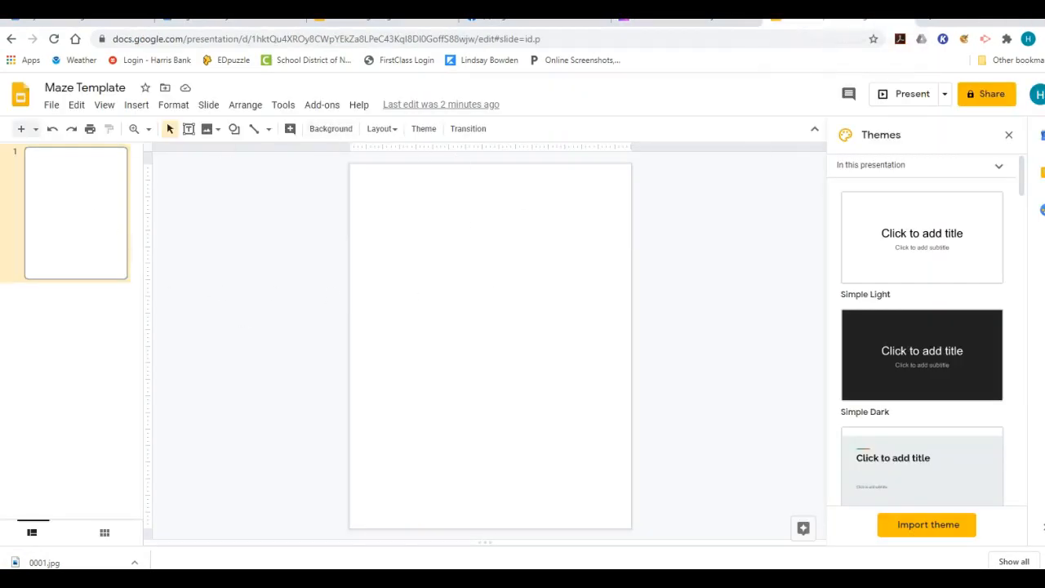
left_click(1009, 134)
left_click(331, 129)
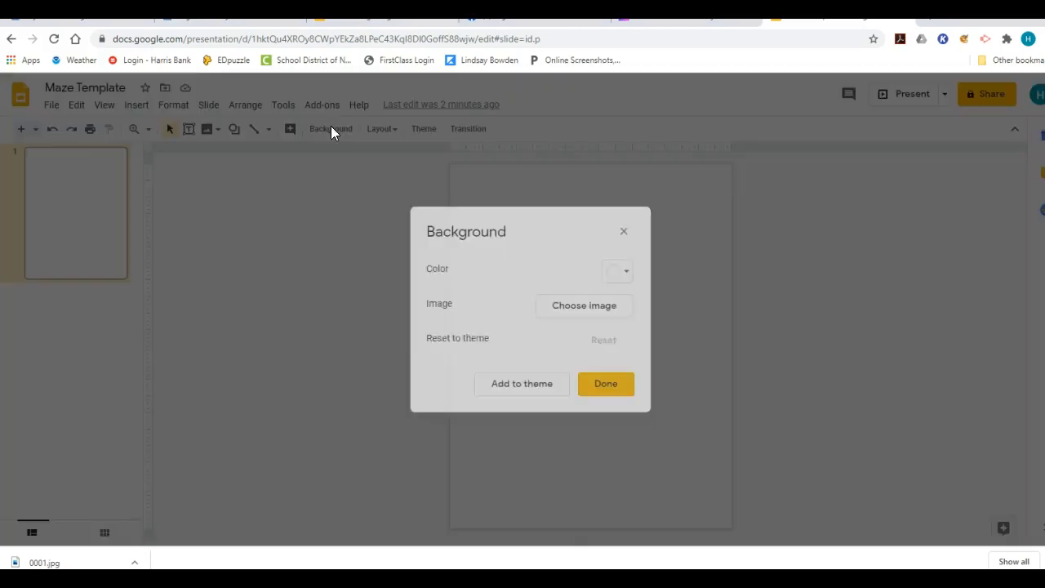
left_click(577, 309)
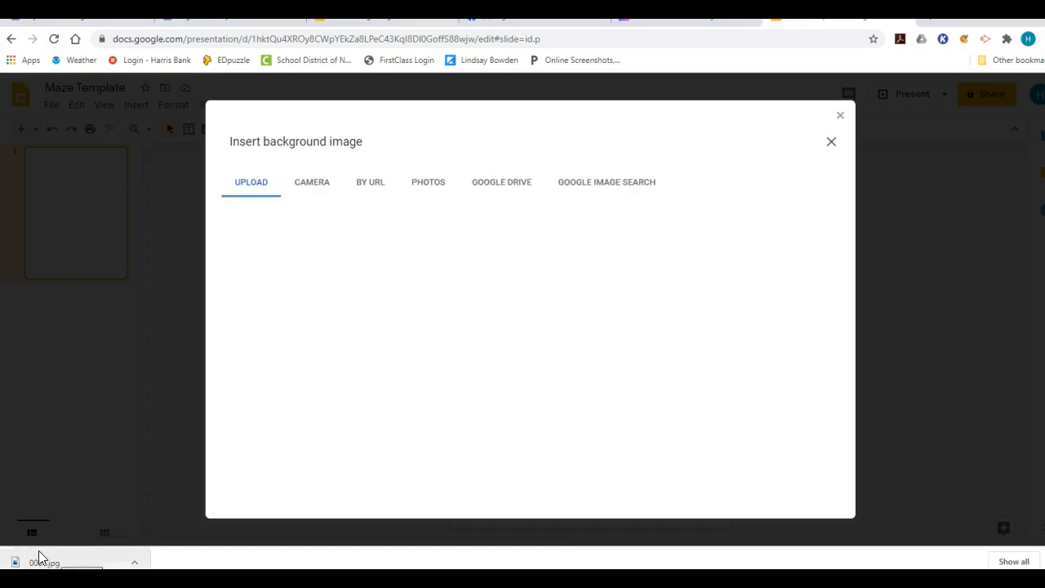
left_click_drag(53, 561, 537, 335)
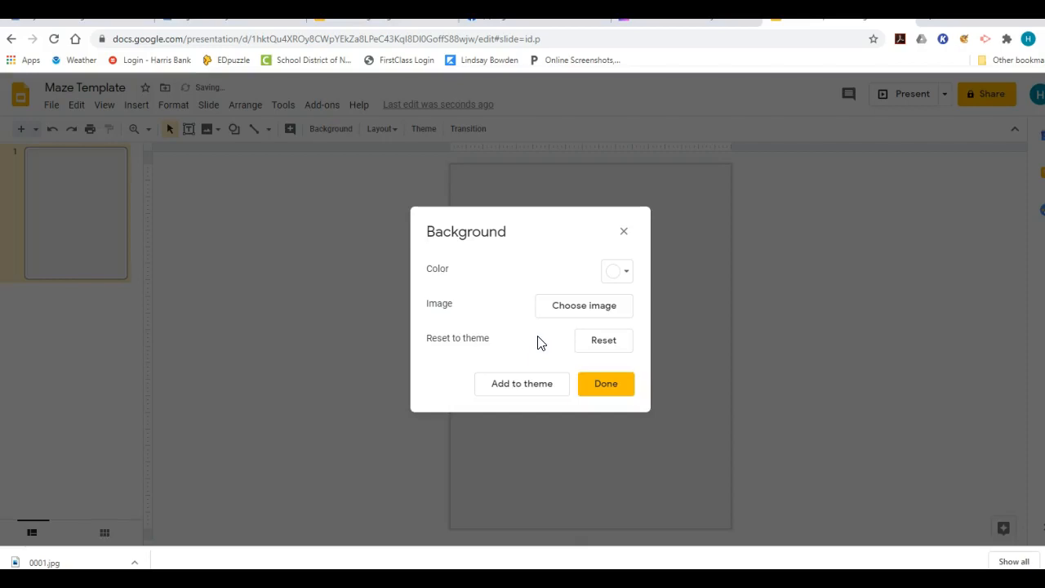
left_click(602, 387)
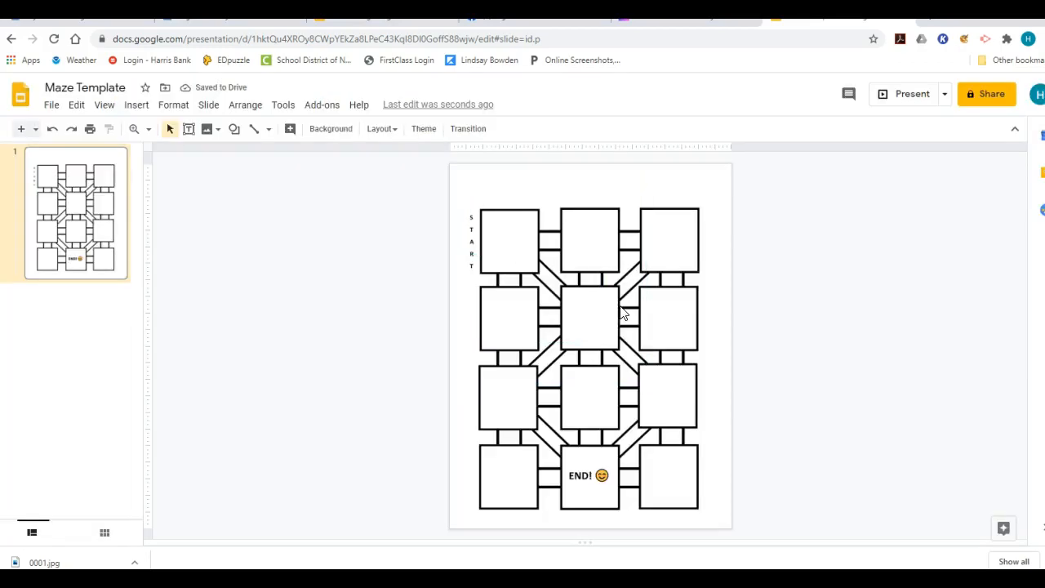
Step: Add a text box above the maze reading "Use the arrows to work through the maze. Work out the problems in your binder."
left_click_drag(697, 383, 429, 473)
left_click(189, 128)
left_click_drag(480, 173, 707, 196)
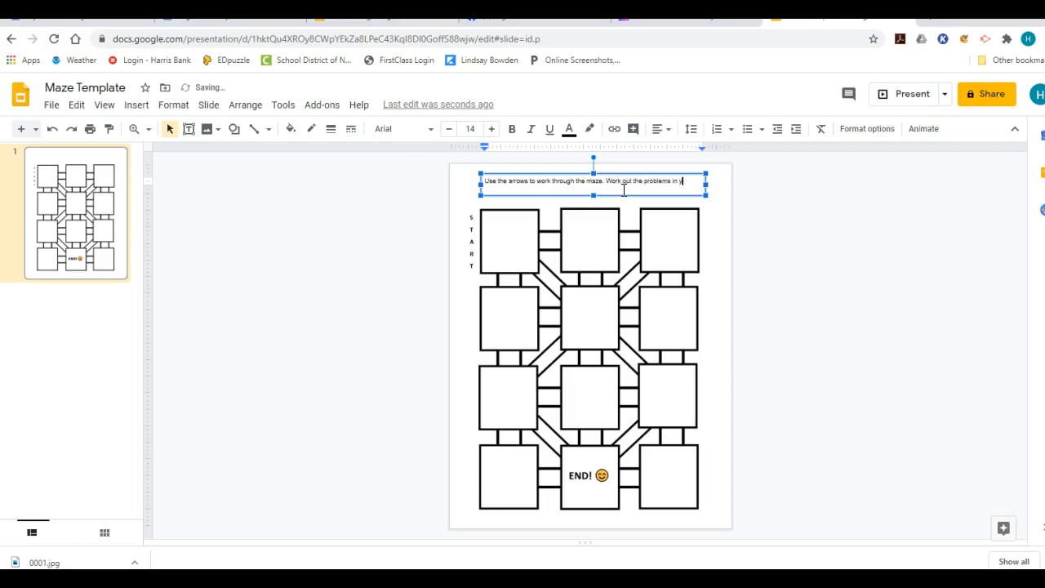
type("inder.")
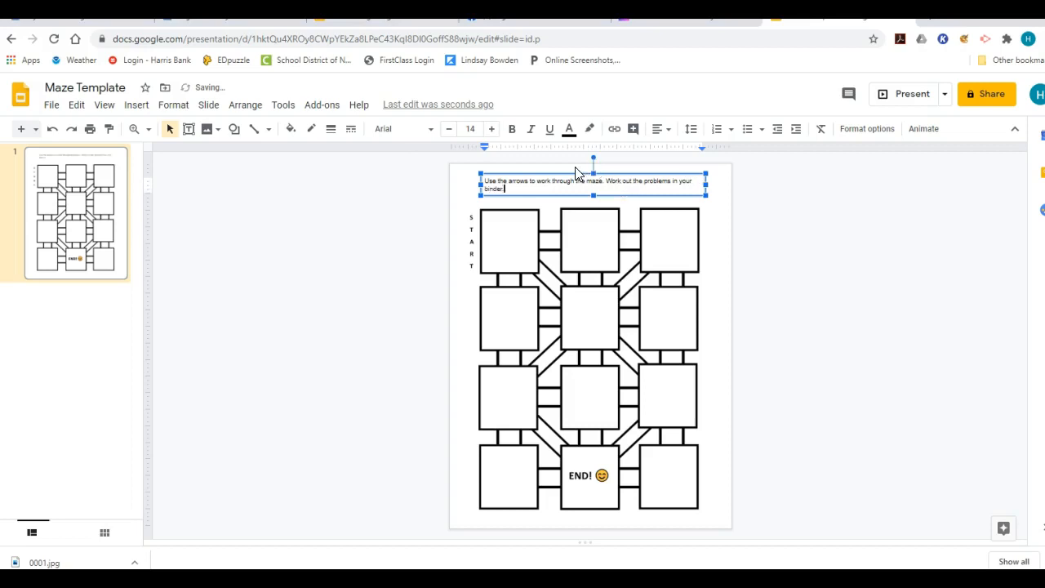
Step: Format the instruction text above the maze with font size 16 and magenta colour
left_click_drag(508, 189, 485, 183)
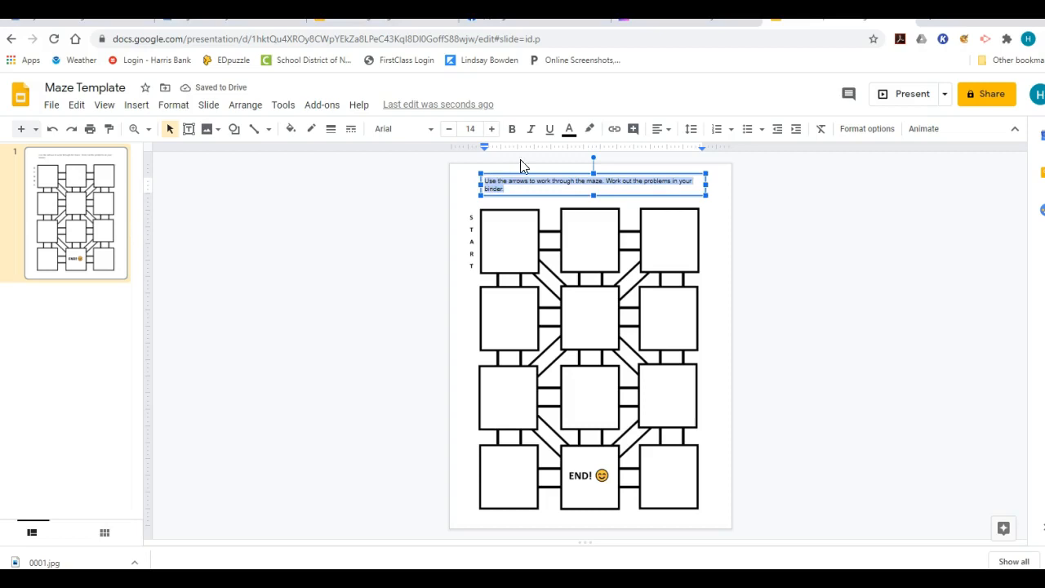
left_click(492, 129)
left_click(492, 129)
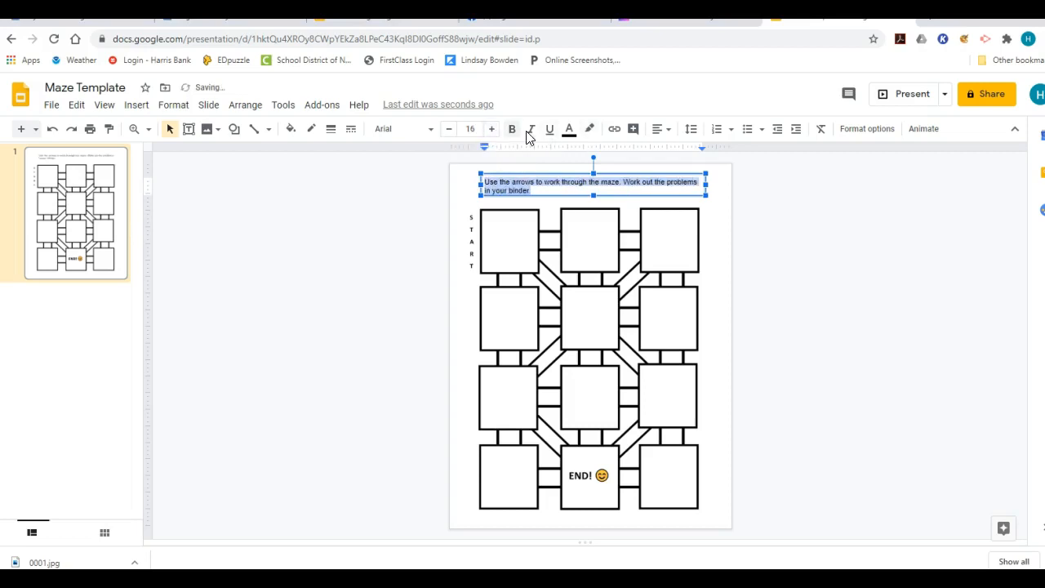
left_click(569, 131)
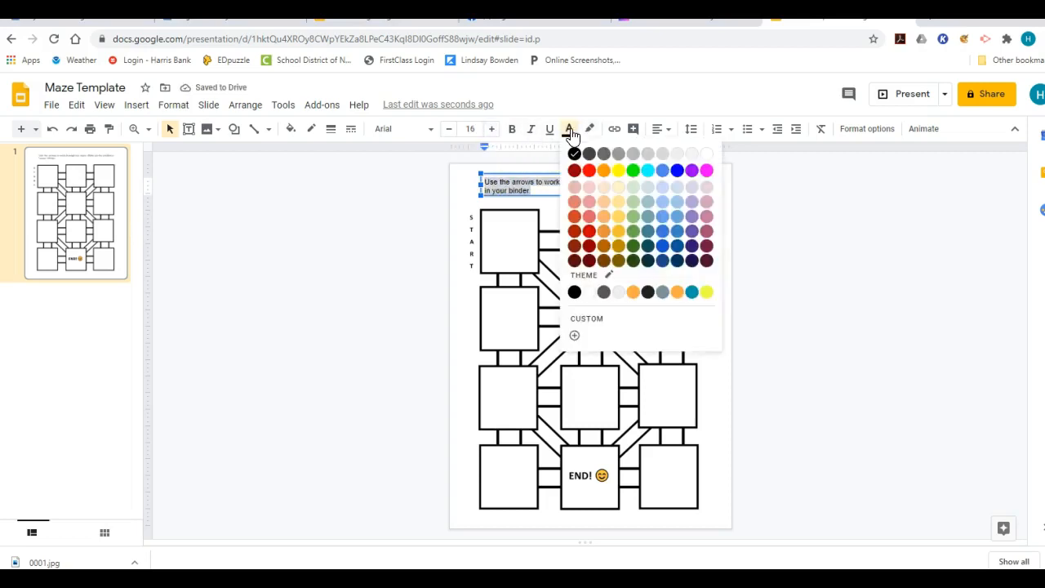
left_click(706, 170)
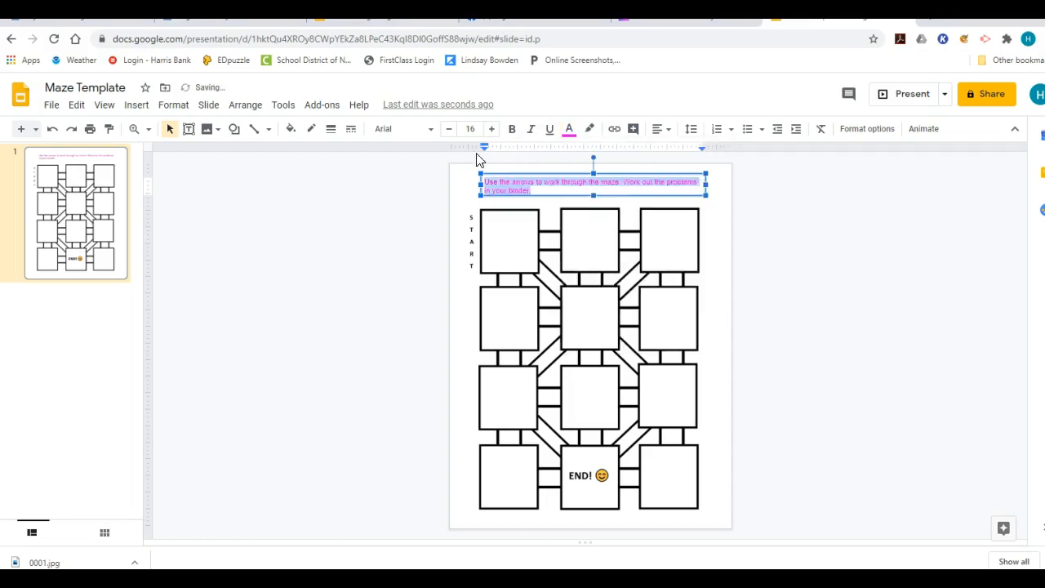
left_click(404, 231)
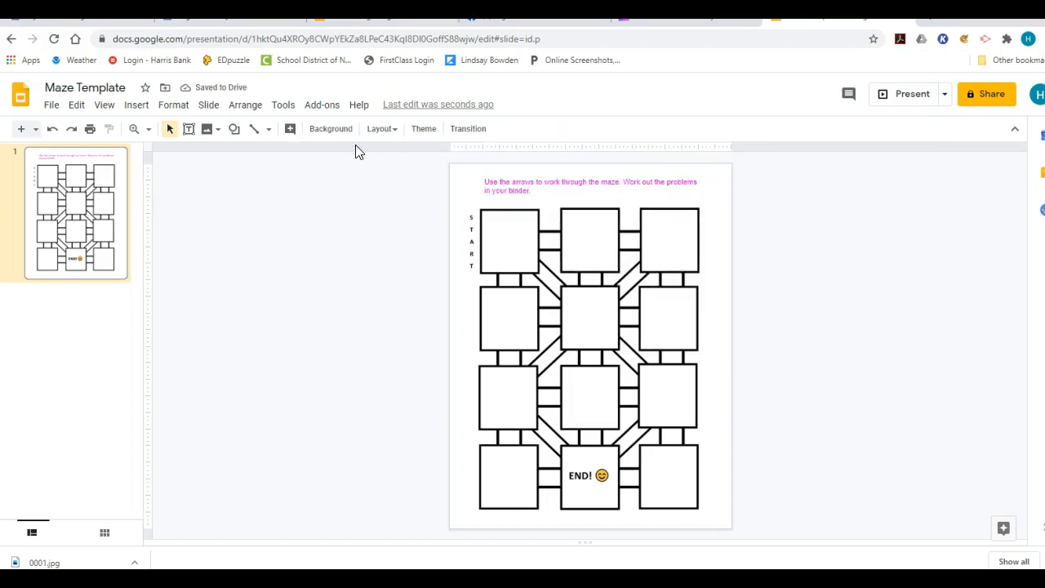
left_click_drag(475, 171, 716, 205)
left_click(353, 240)
Step: Draw a rectangle that covers the connector between the first two boxes in the maze's top row
left_click(235, 131)
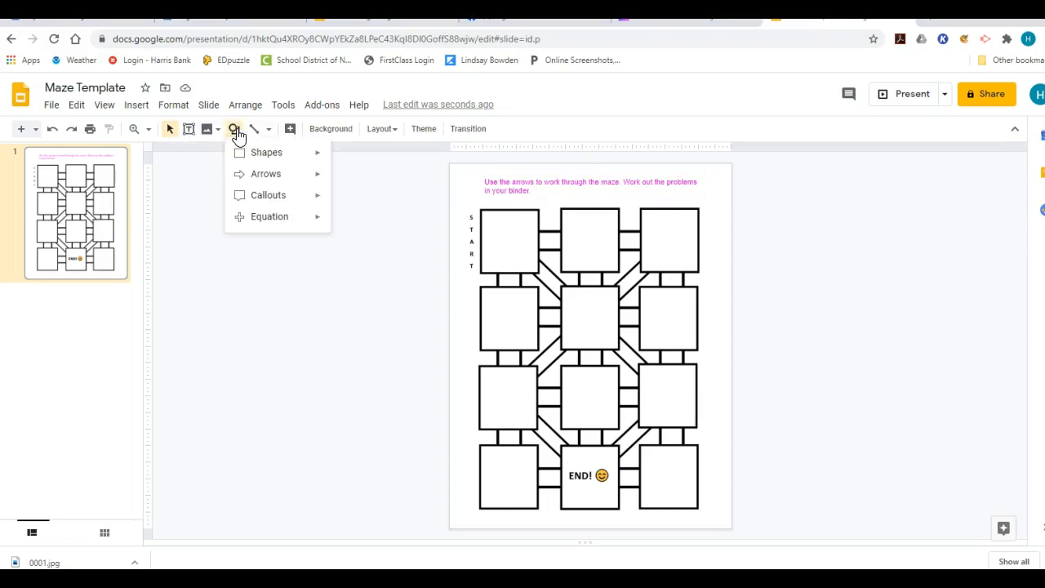
mouse_move(265, 156)
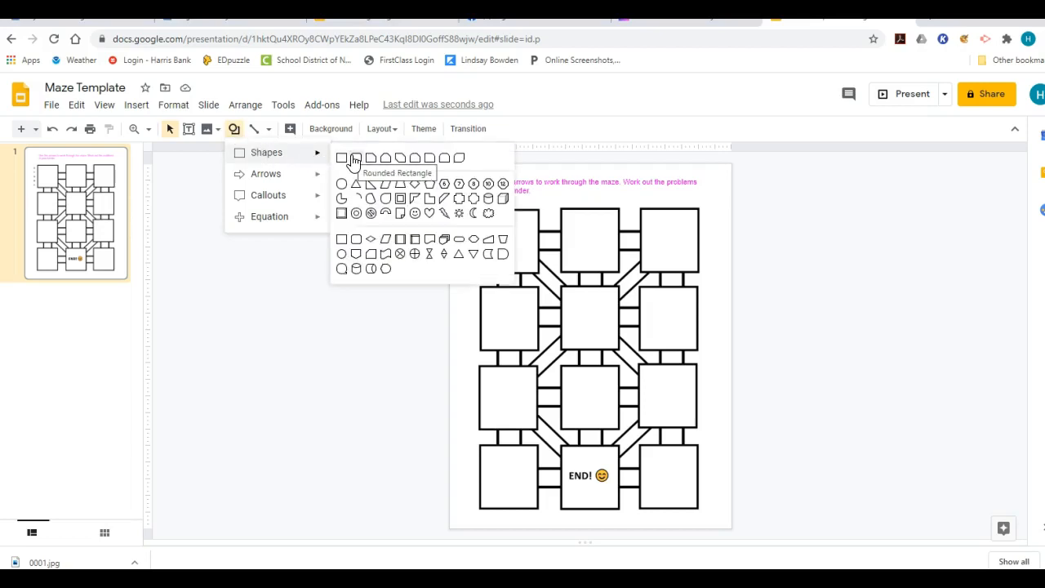
mouse_move(285, 175)
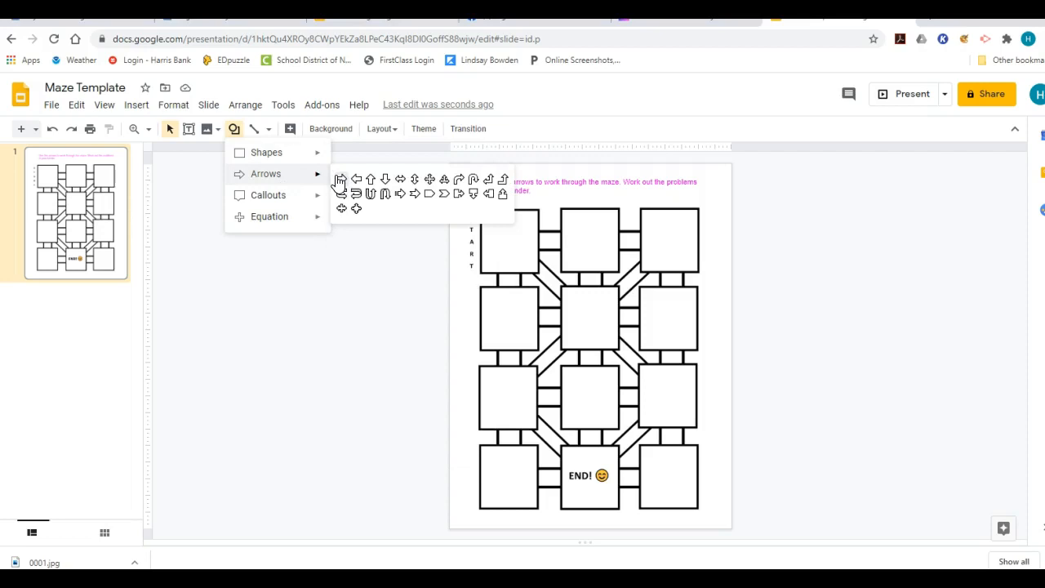
mouse_move(310, 156)
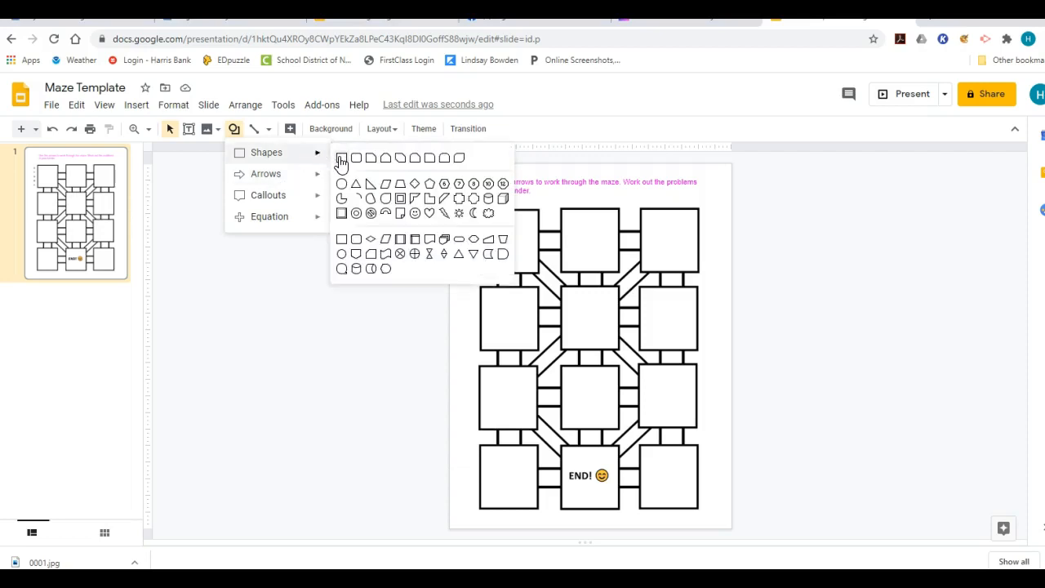
left_click(341, 160)
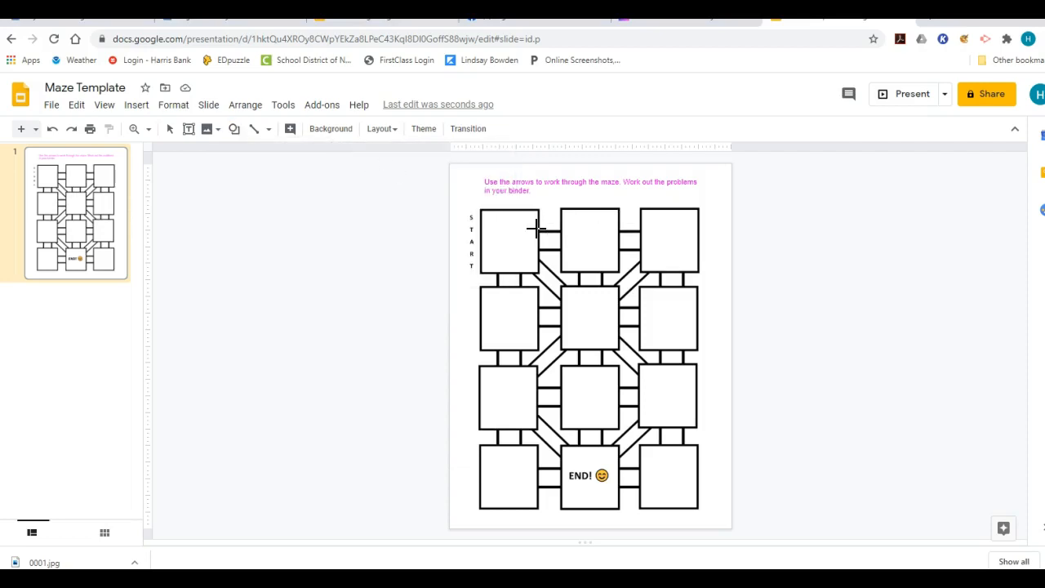
left_click_drag(538, 230, 561, 248)
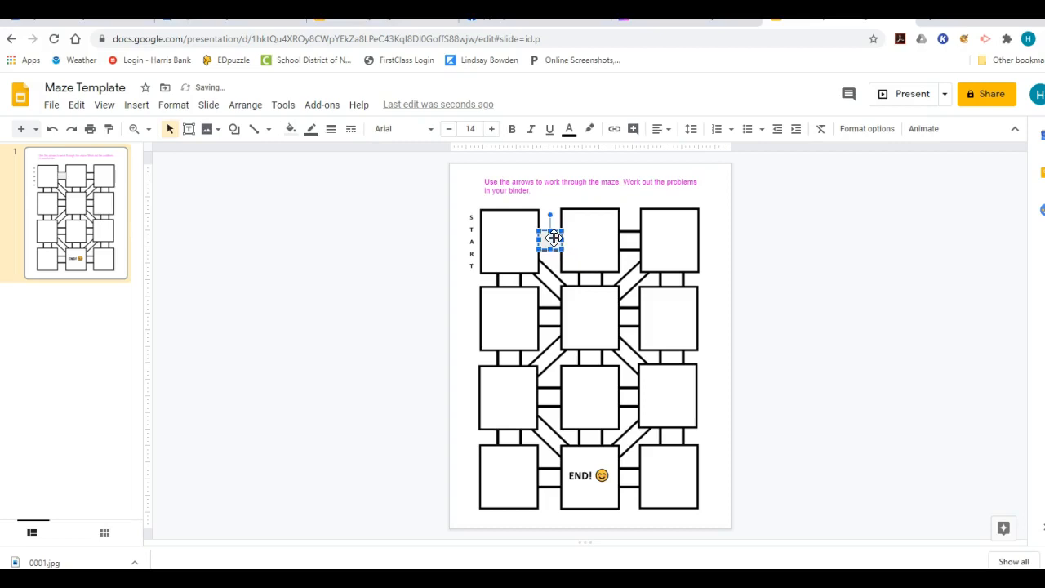
Step: Fill the new rectangle with magenta and move it off the slide, beside the START label
left_click(290, 127)
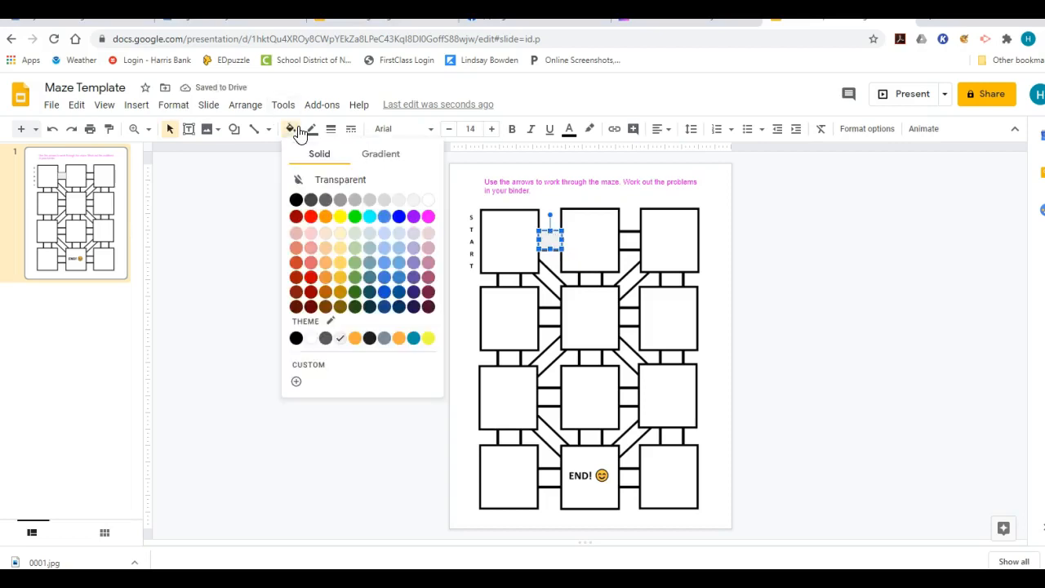
left_click(426, 216)
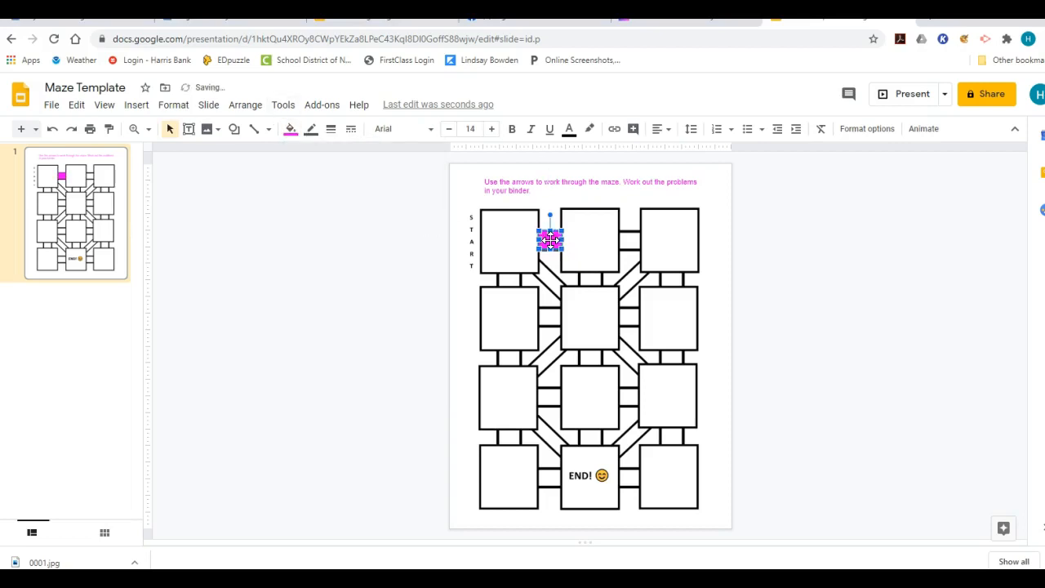
left_click_drag(434, 229, 430, 224)
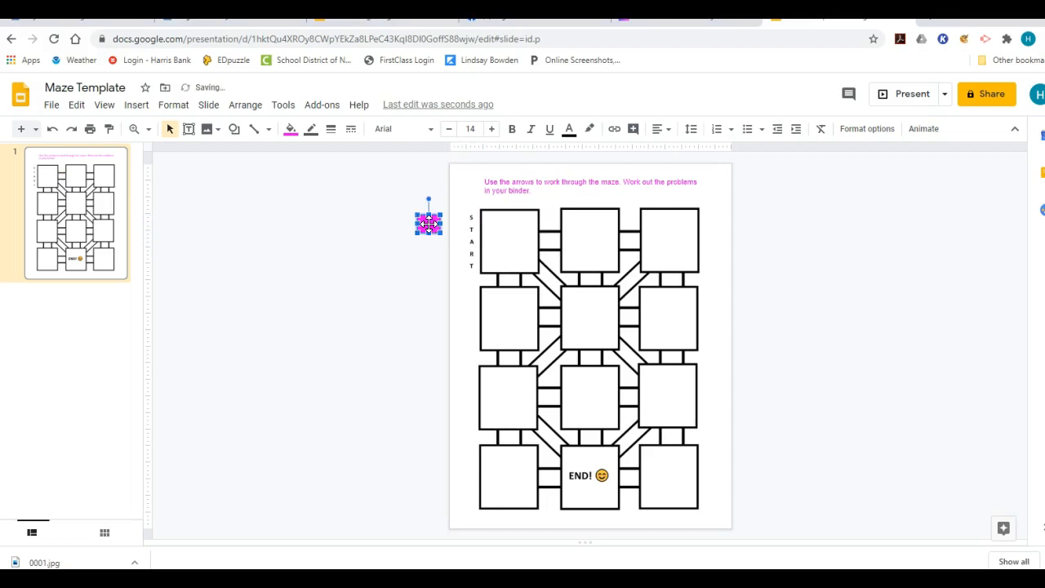
Step: Replace the word "arrows" with "shapes" in the instruction text above the maze
left_click(524, 181)
left_click_drag(512, 181, 525, 182)
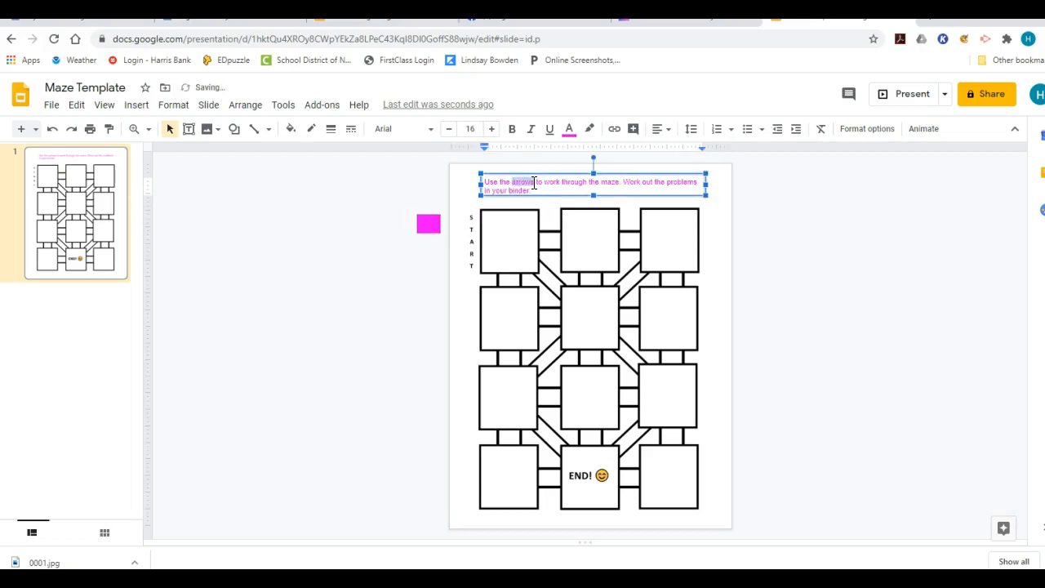
type("shapes")
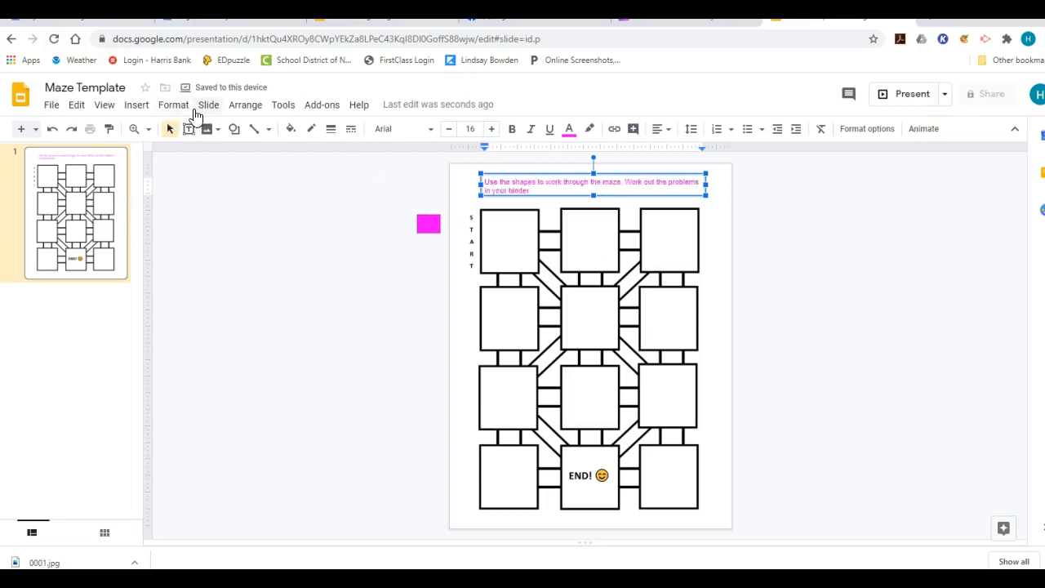
Step: Draw a right-pointing block arrow across the connector between the first two boxes of the maze's top row and fill it with magenta
left_click(234, 129)
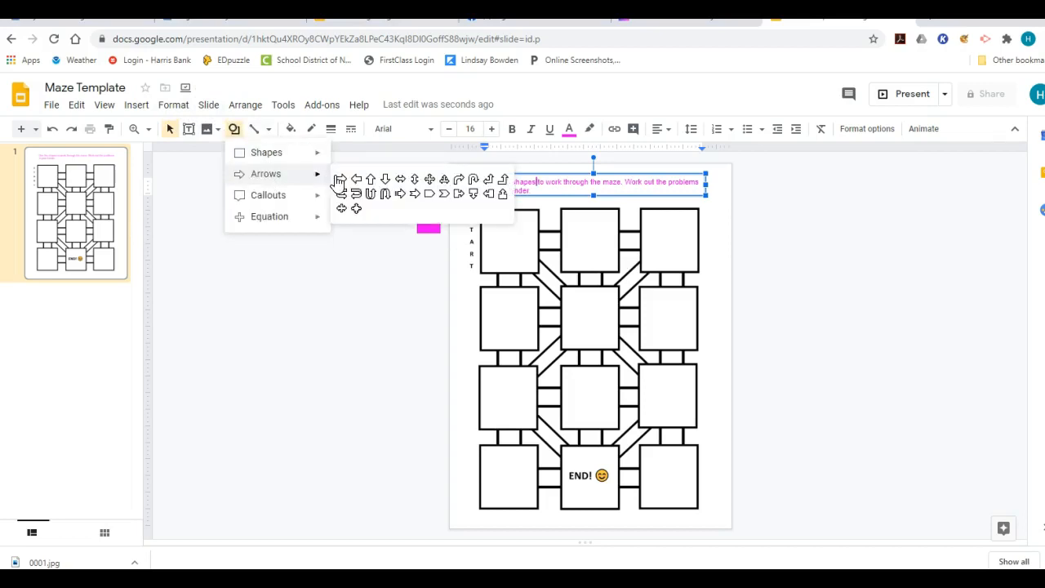
left_click(341, 179)
left_click_drag(523, 237, 579, 242)
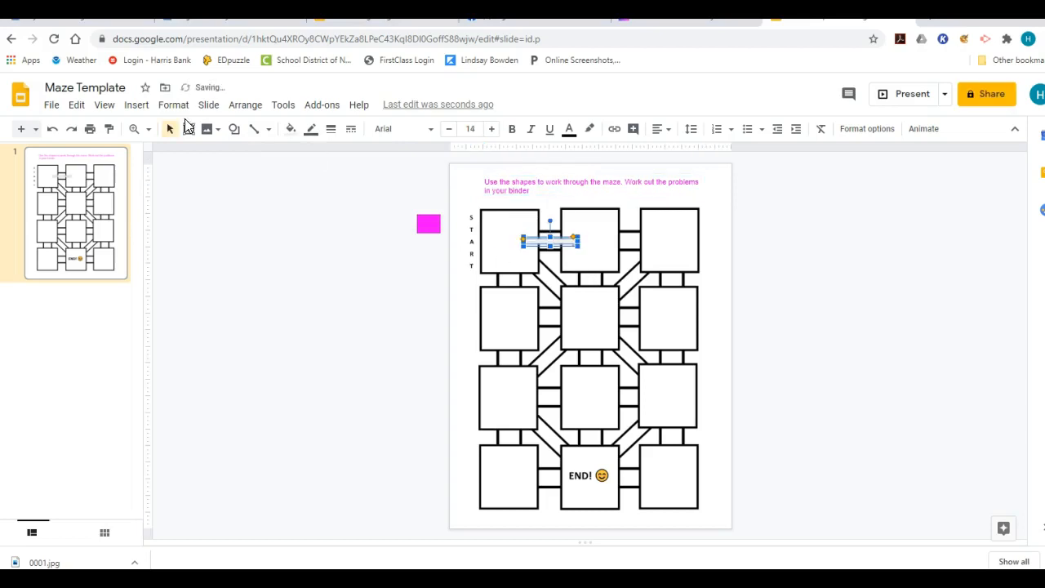
left_click(292, 131)
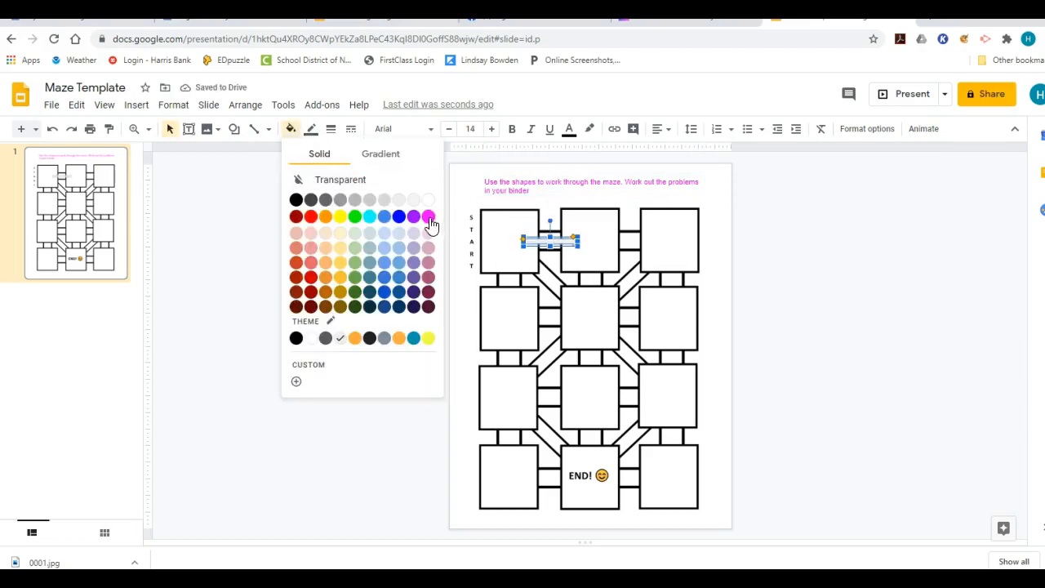
left_click(428, 217)
left_click(433, 317)
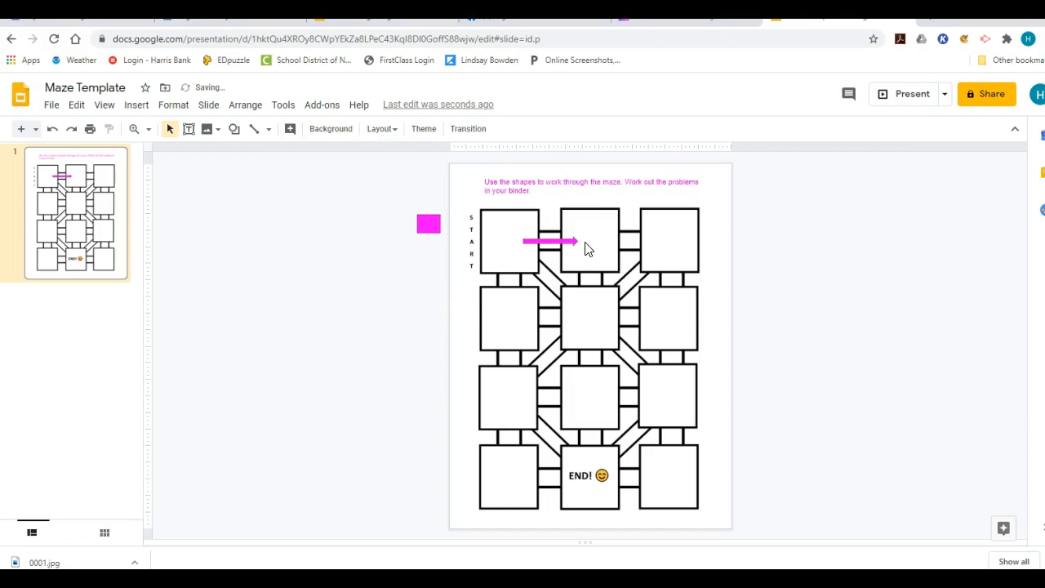
Step: Delete the magenta rectangle beside the START label and move the magenta arrow off the slide into that area
left_click(434, 225)
key("Delete")
left_click_drag(535, 241, 390, 214)
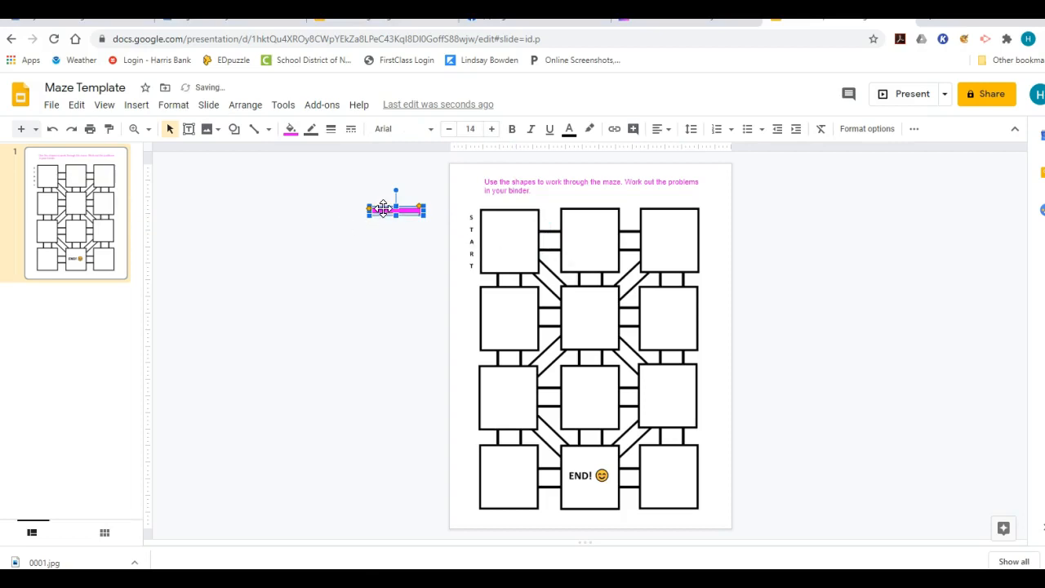
Step: Place a copy of the magenta arrow below the original, flip it horizontally, and align it closely under the first arrow
left_click_drag(390, 209, 390, 264)
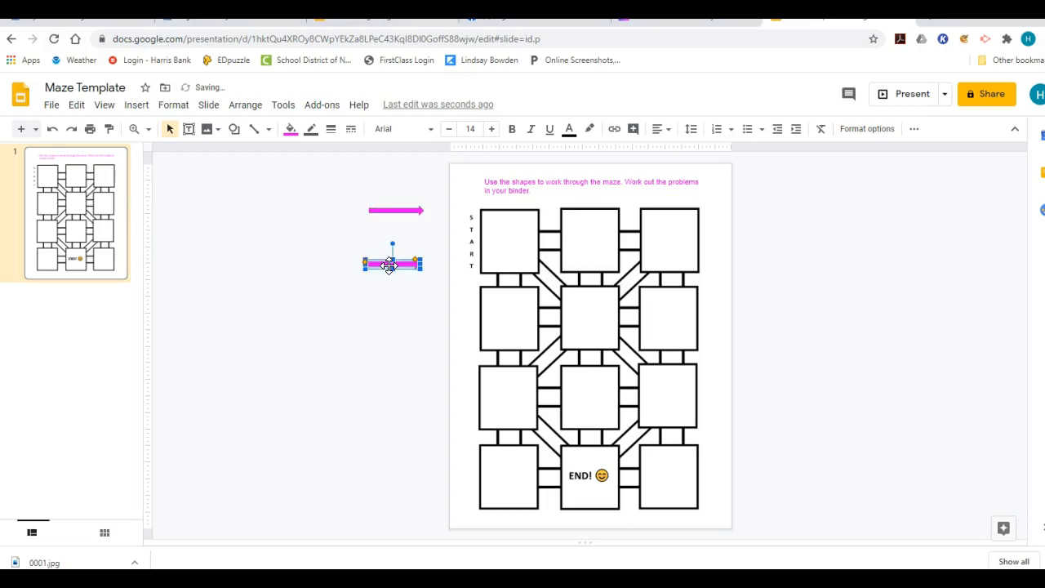
right_click(389, 264)
mouse_move(442, 348)
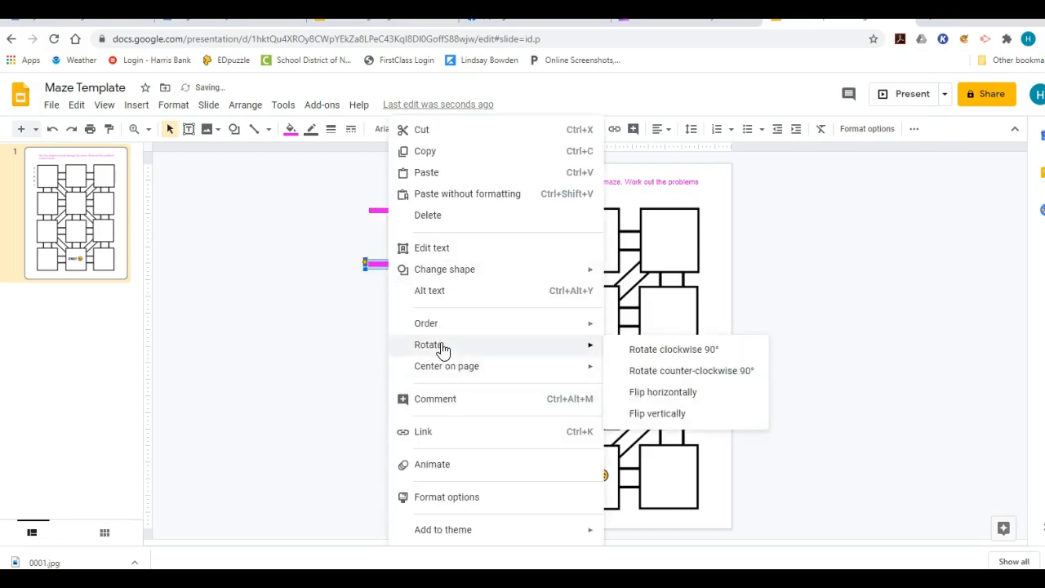
left_click(658, 397)
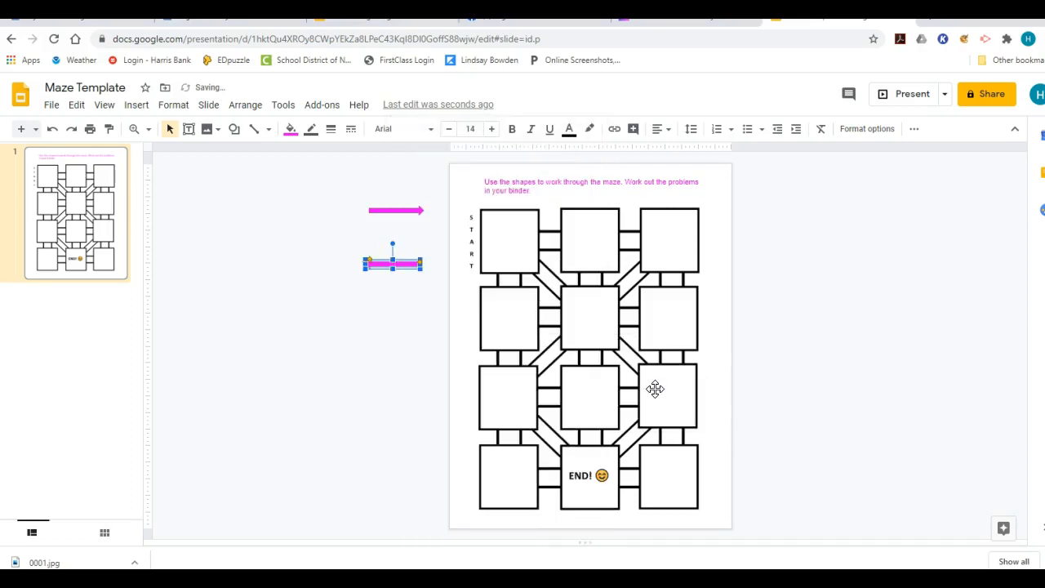
left_click(416, 362)
left_click_drag(401, 264, 402, 247)
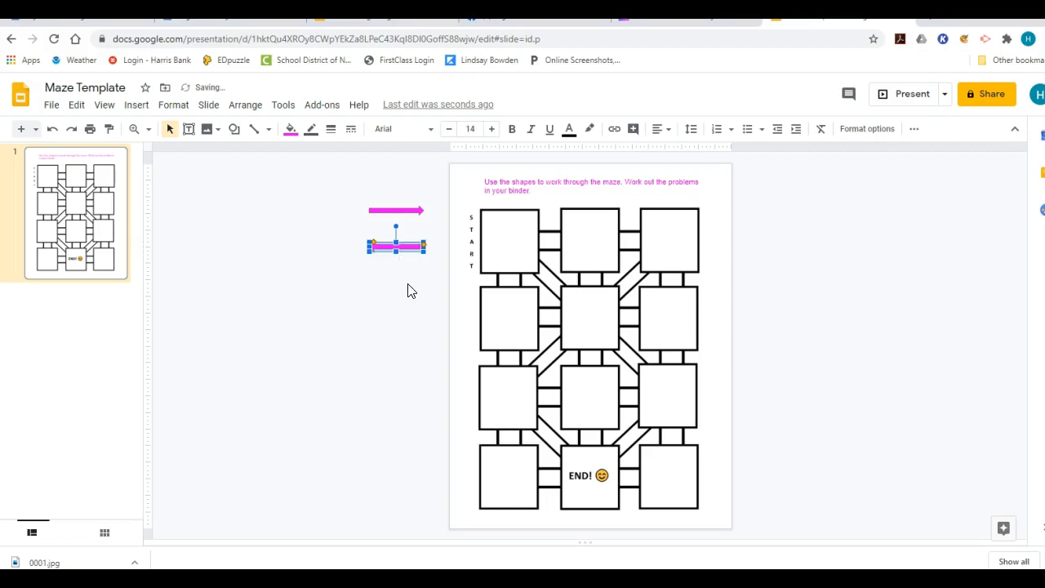
Step: Duplicate the left-pointing magenta arrow and bring up the rotation options for the copy
left_click(408, 289)
left_click(401, 246)
right_click(399, 252)
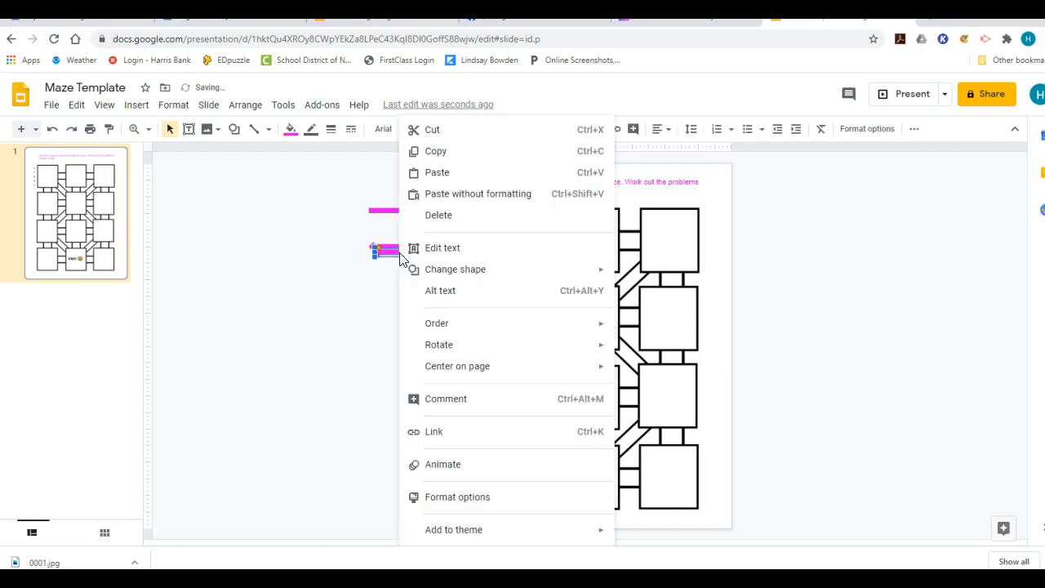
mouse_move(497, 351)
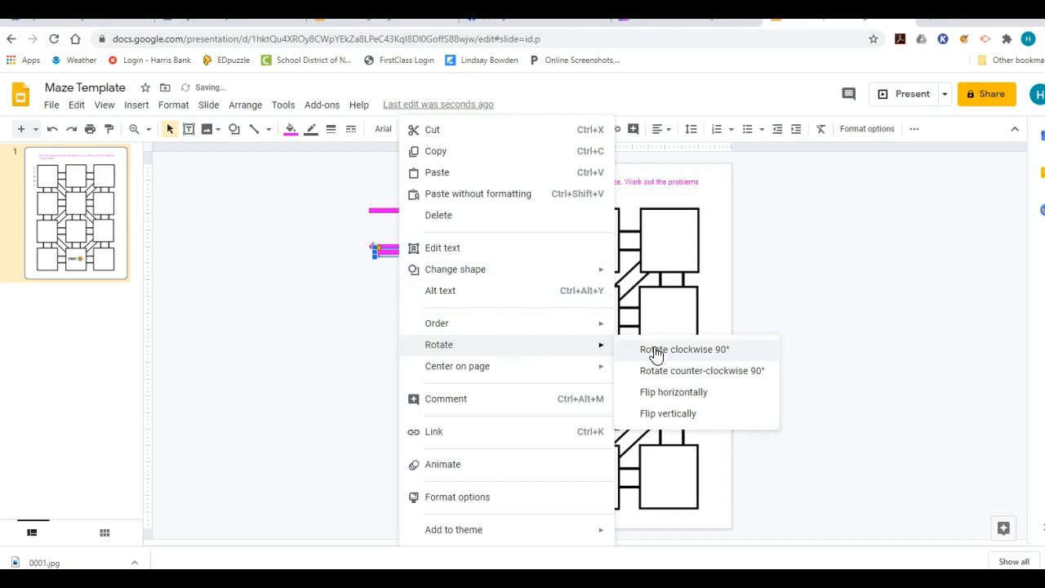
left_click(423, 226)
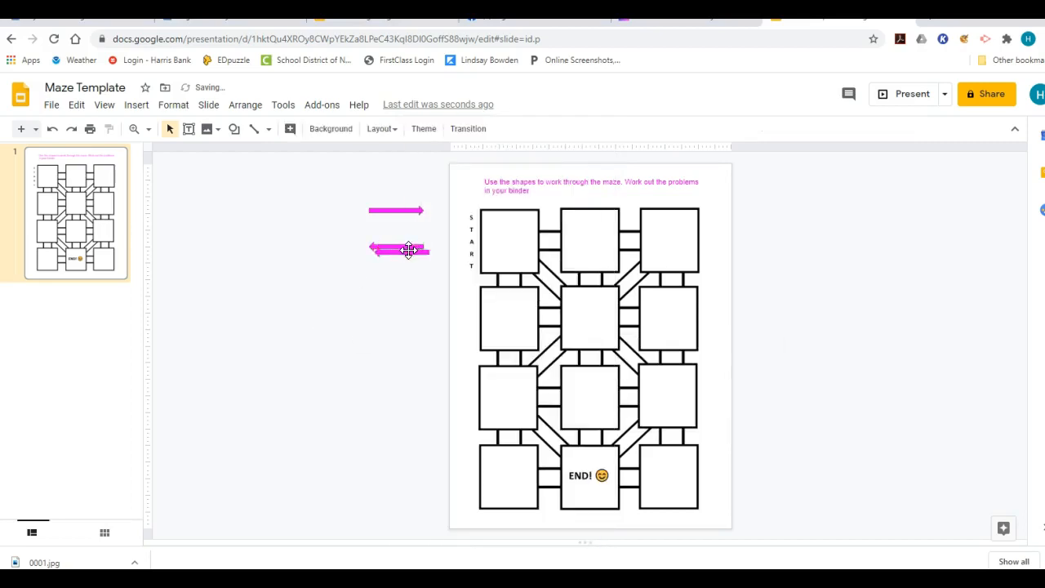